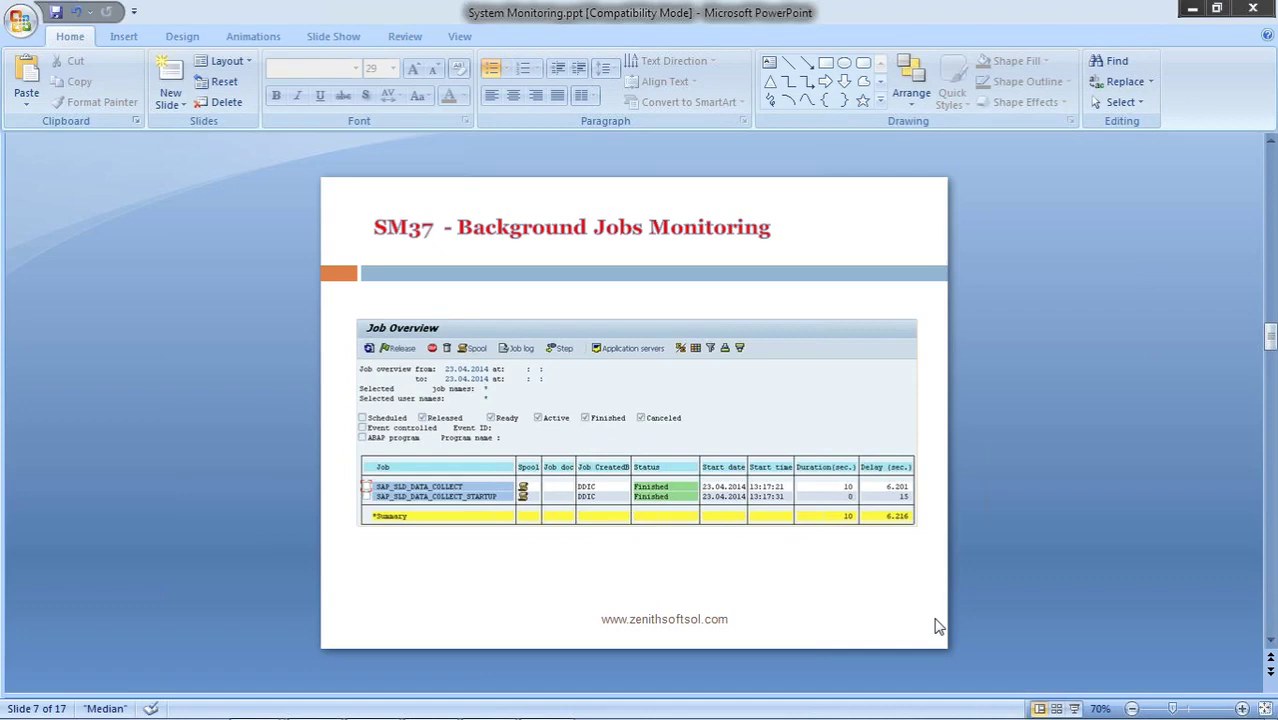
Switch to the remote SAP session, go back to SAP Easy Access, and start SM37
key(super)
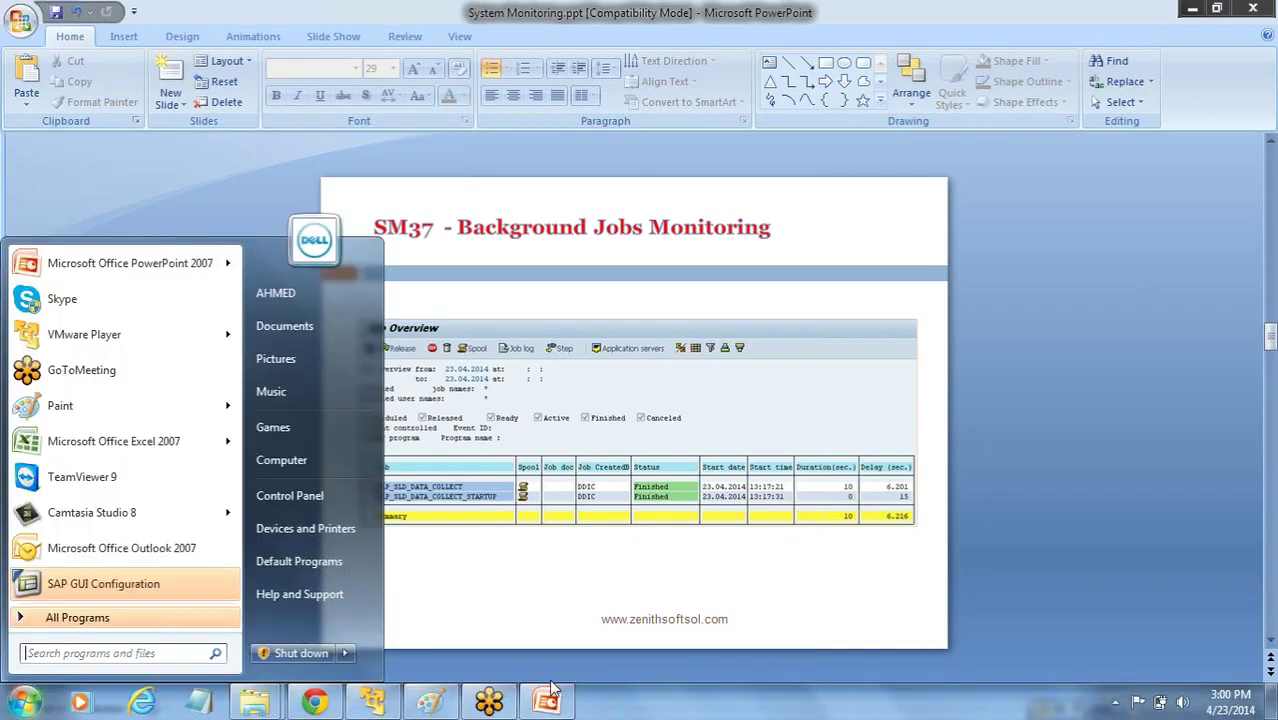
click(376, 700)
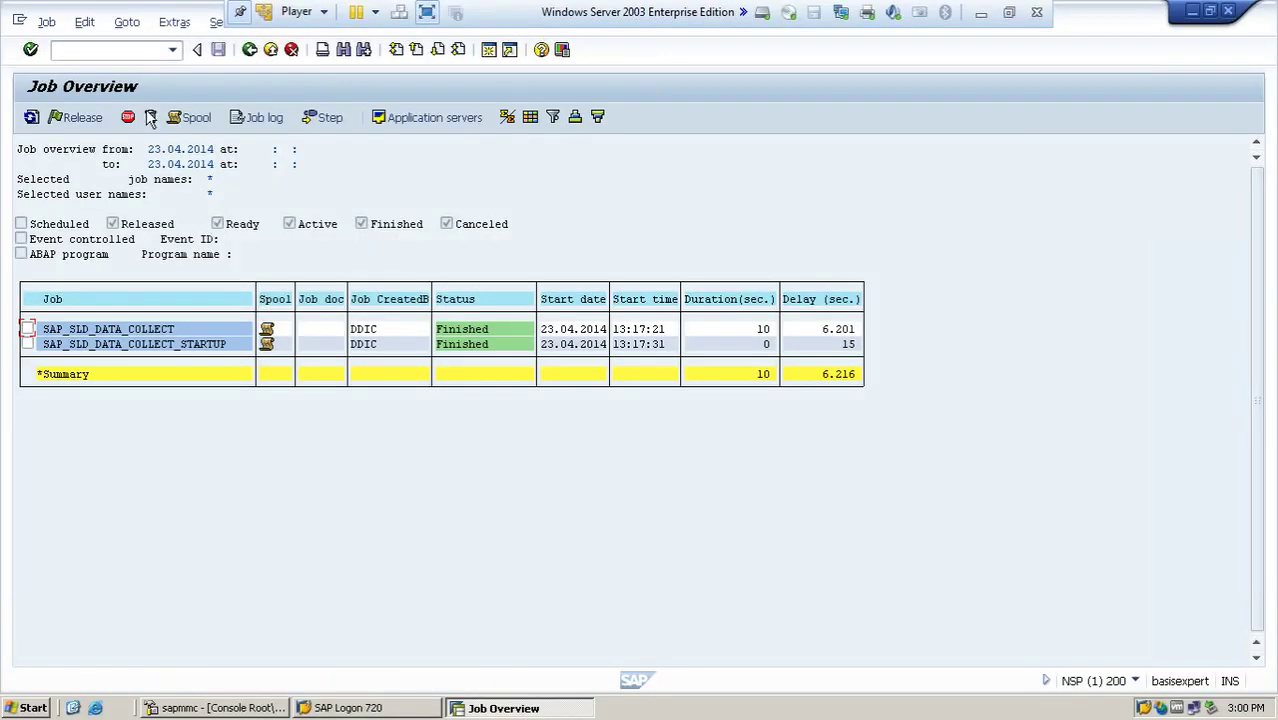
click(247, 54)
click(248, 54)
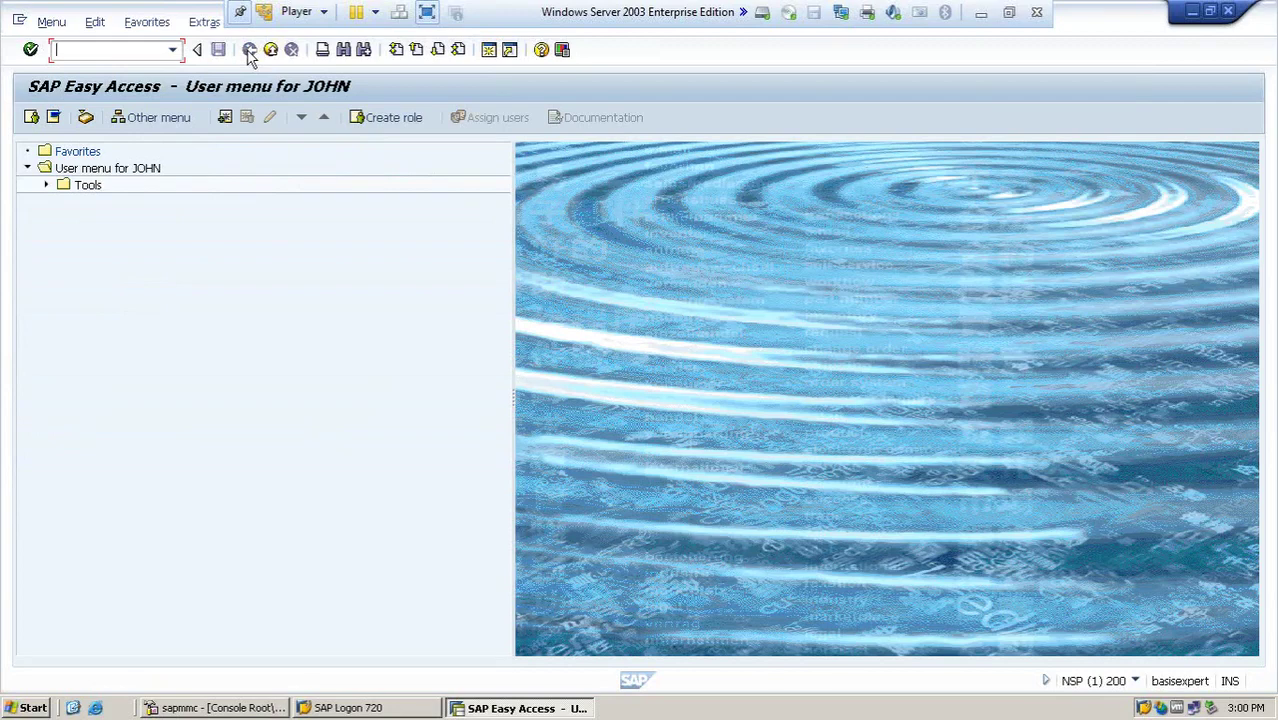
text(sm37)
key(Return)
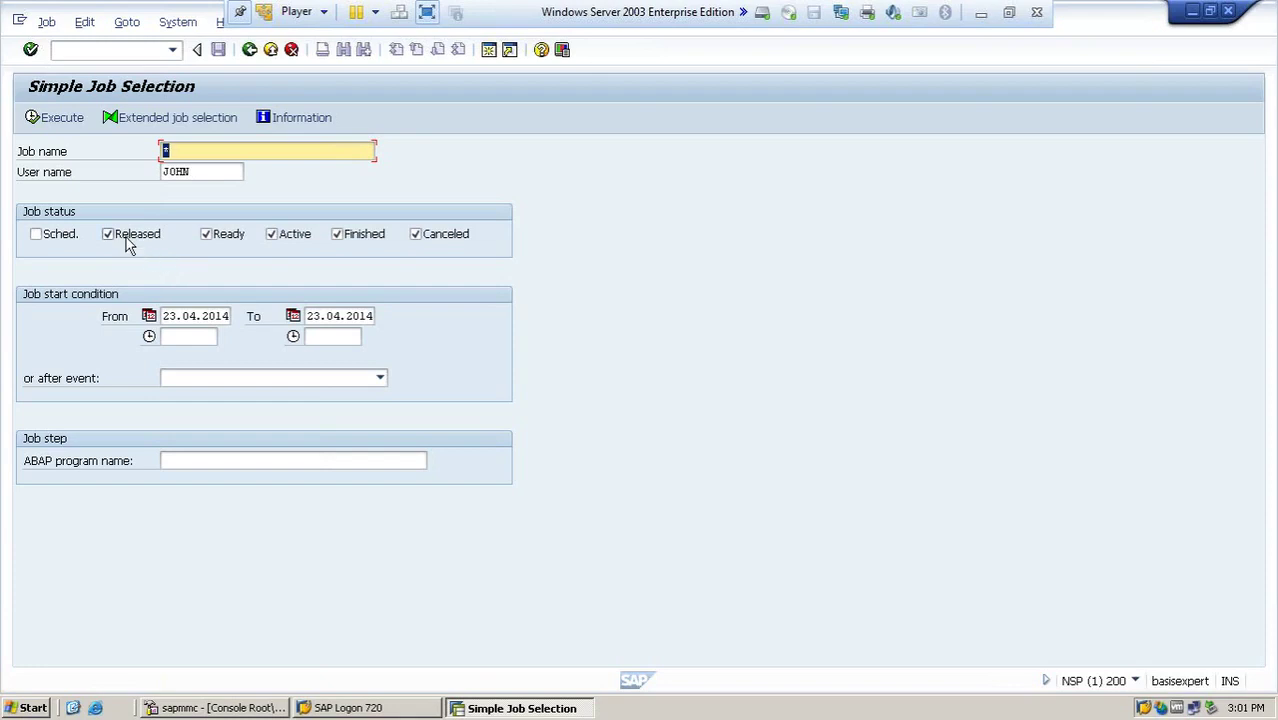
click(206, 235)
Search for Released jobs of user * from 20.04.2014 to 23.04.2014
click(281, 243)
click(339, 239)
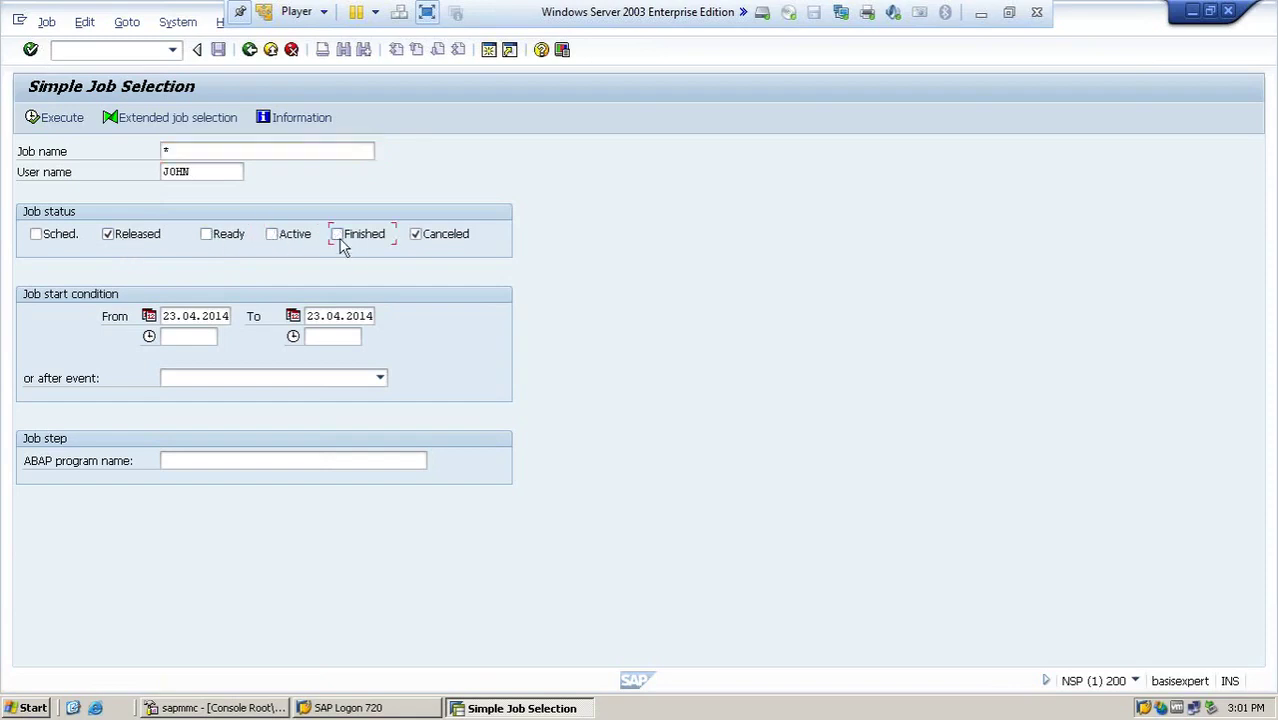
click(417, 242)
drag(241, 172, 126, 171)
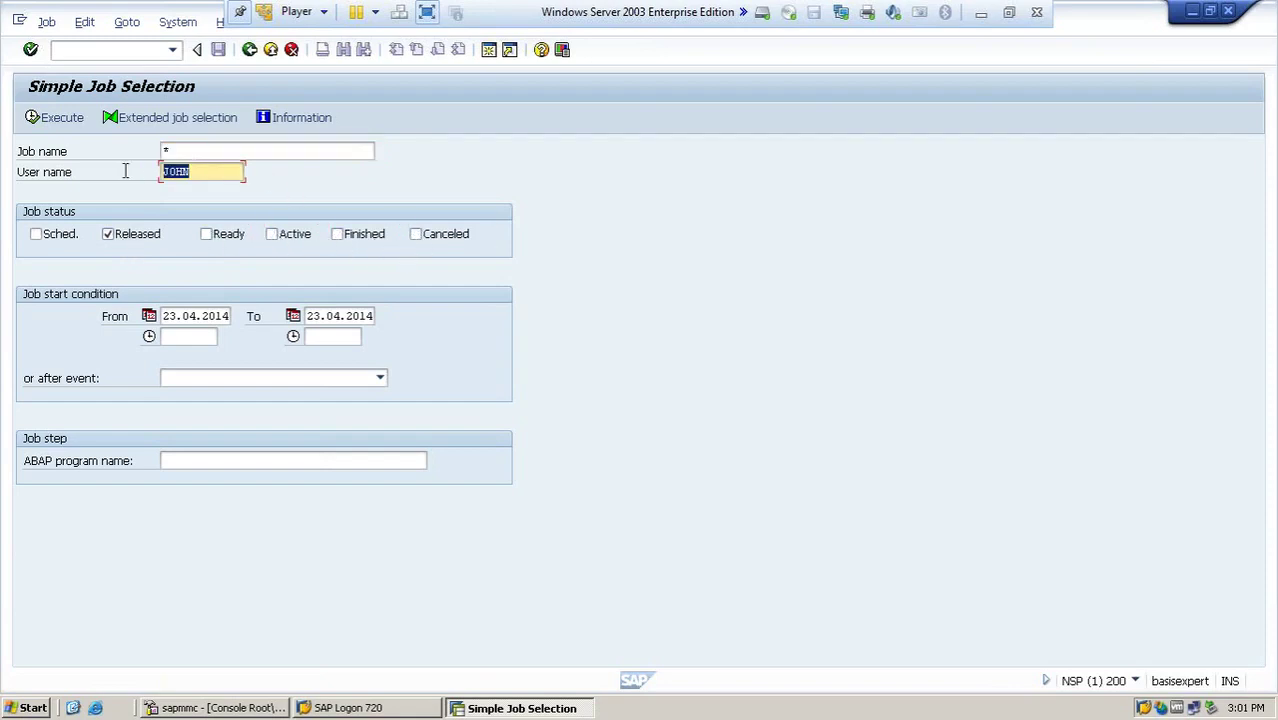
text(*)
click(177, 317)
key(BackSpace)
text(0)
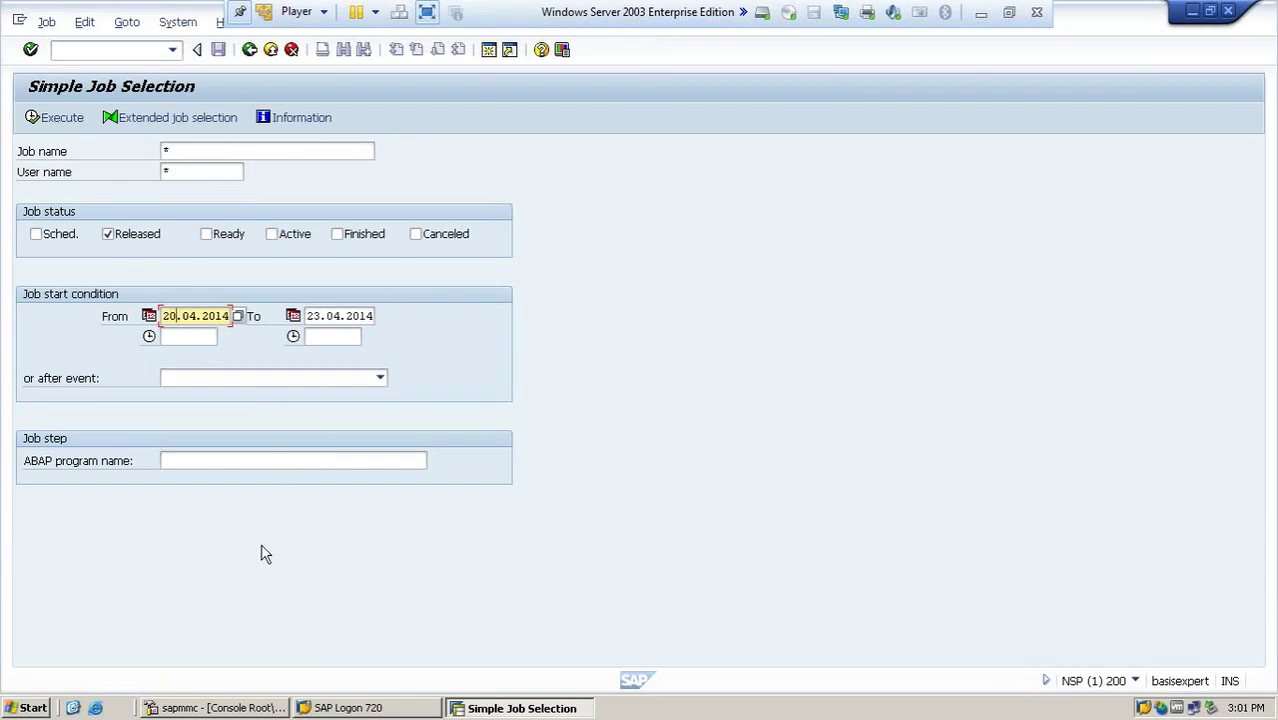
click(59, 119)
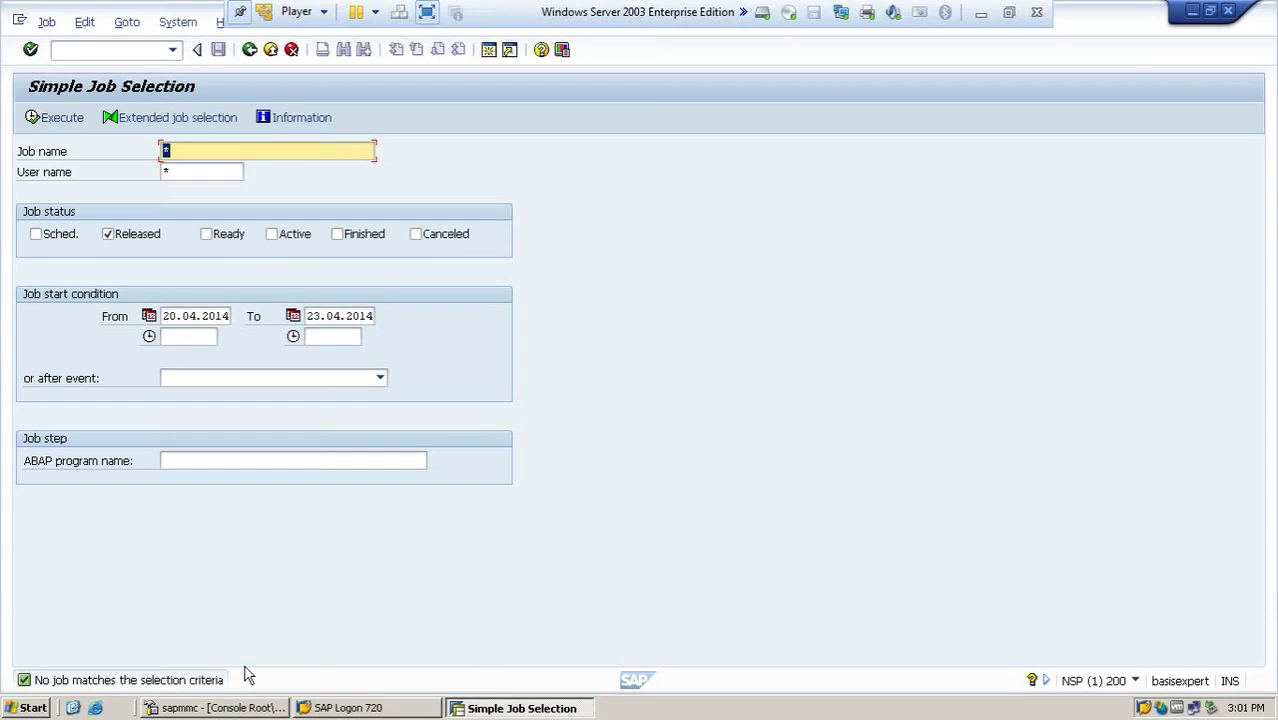
Change the status selection to Finished only and rerun the job search
click(108, 234)
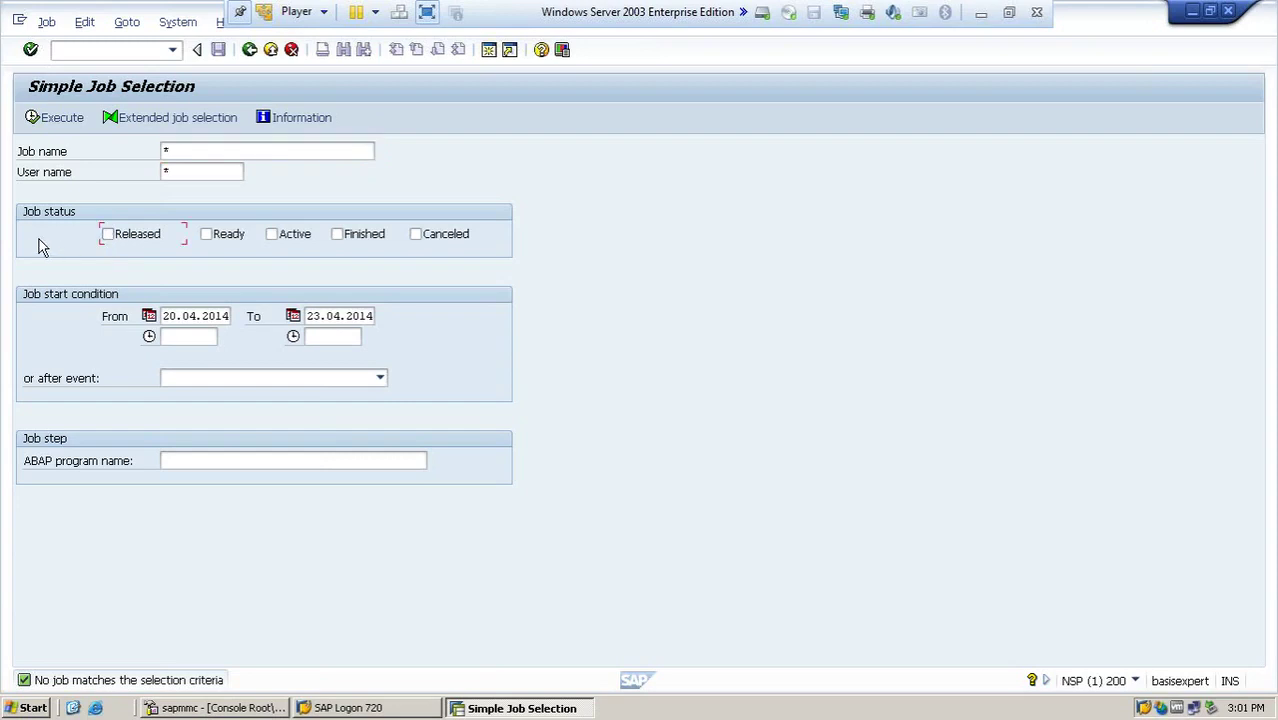
click(68, 124)
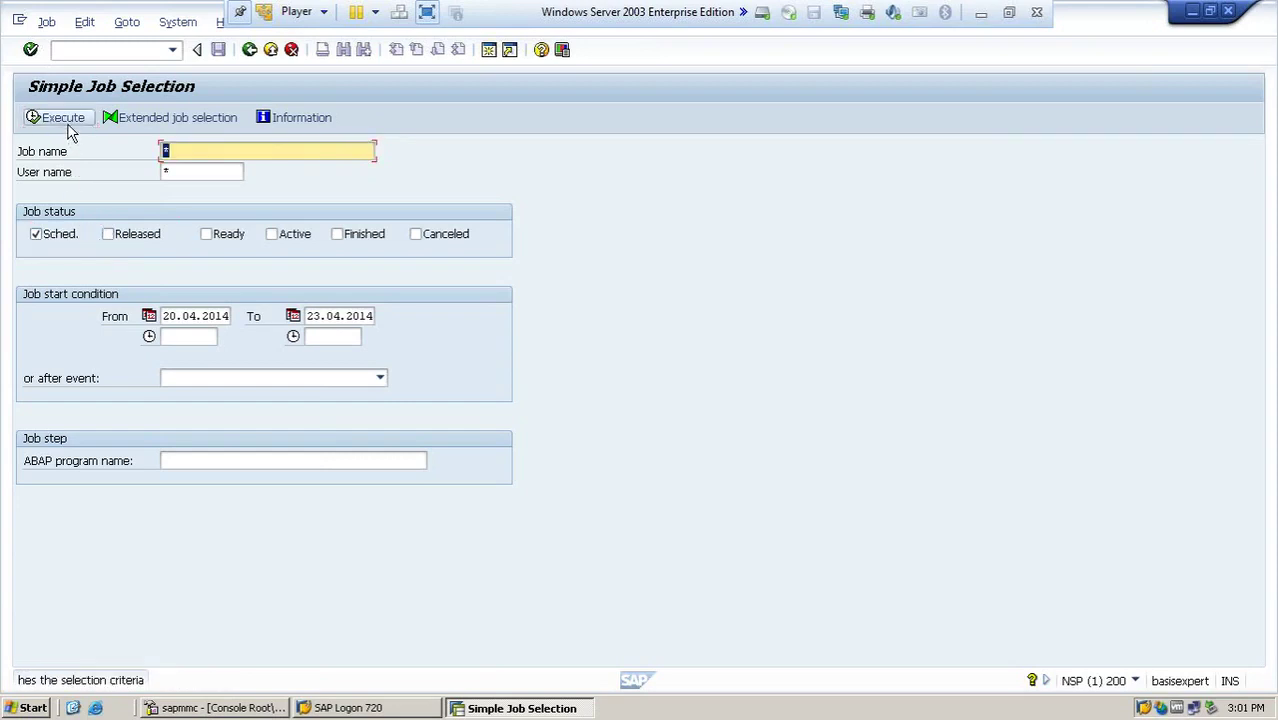
click(36, 234)
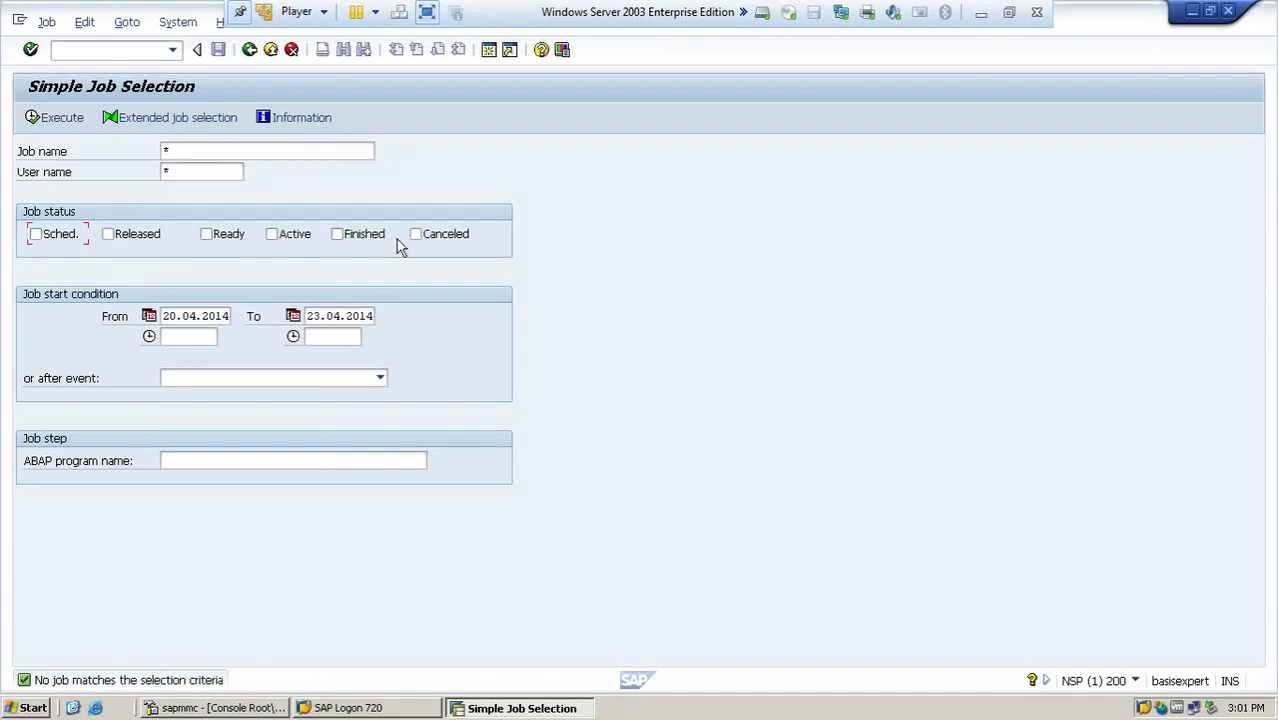
click(342, 240)
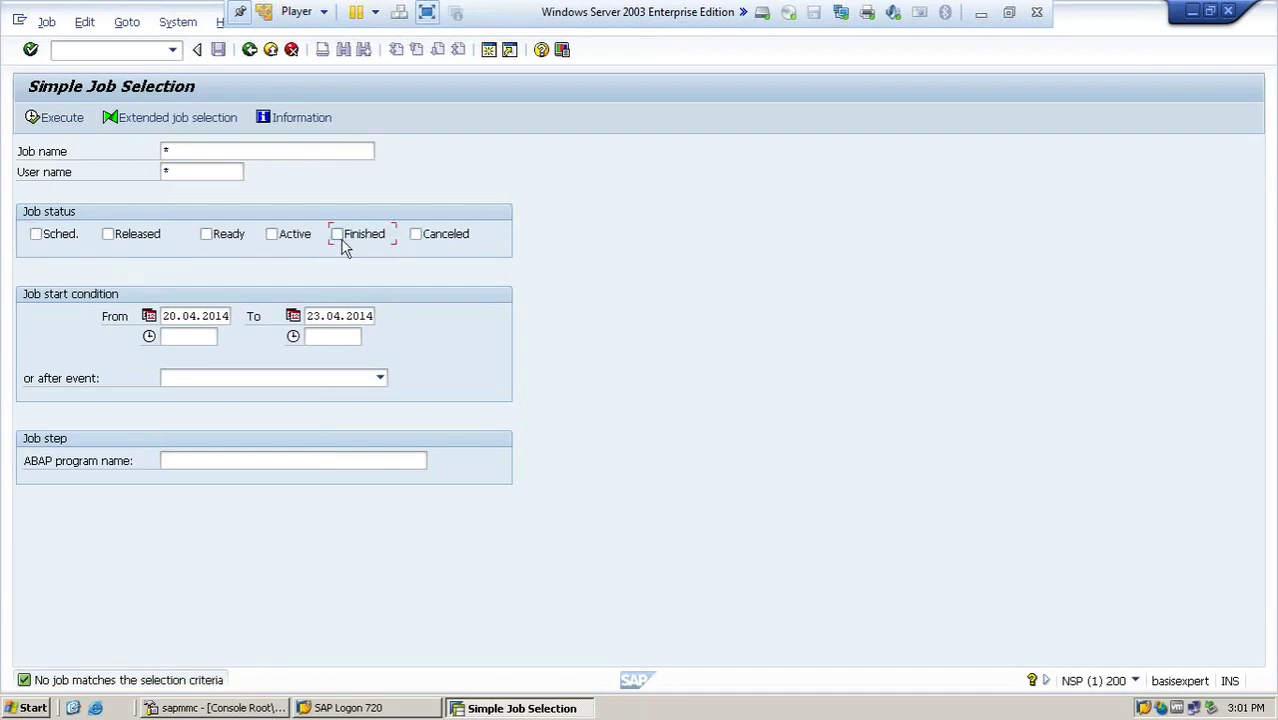
click(72, 120)
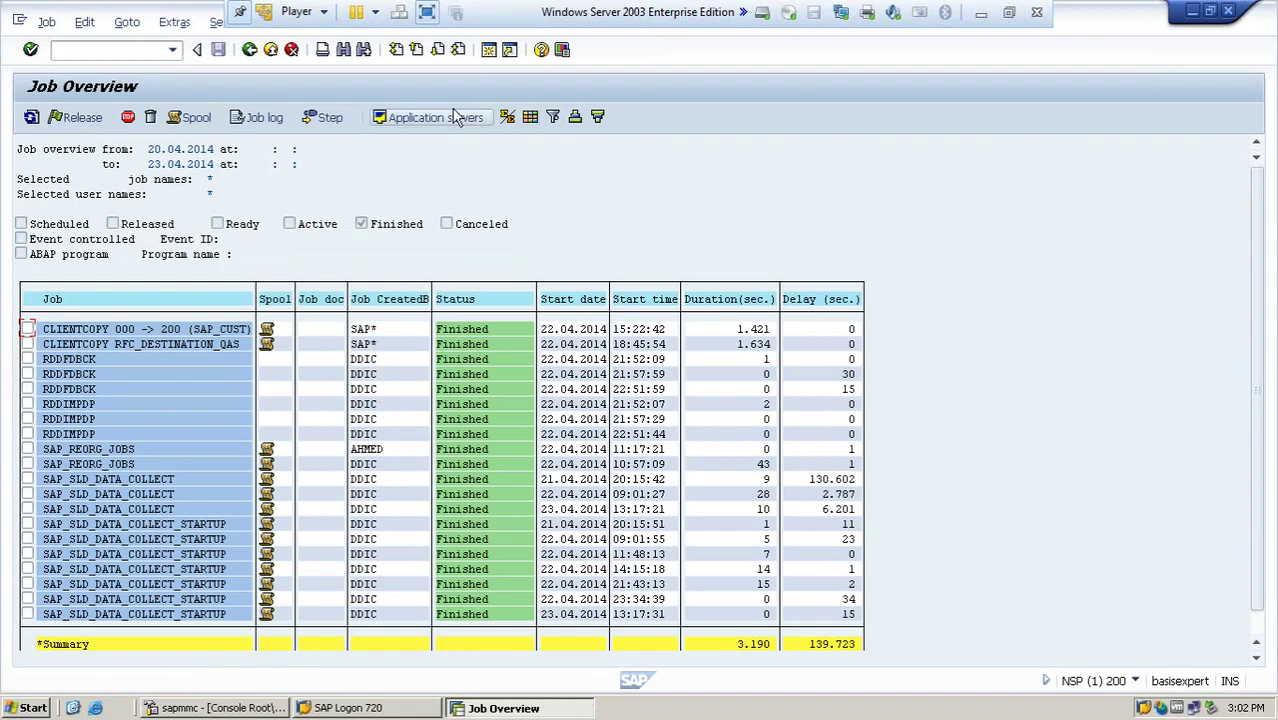
Go back from the 20 finished jobs overview to the selection criteria
click(252, 58)
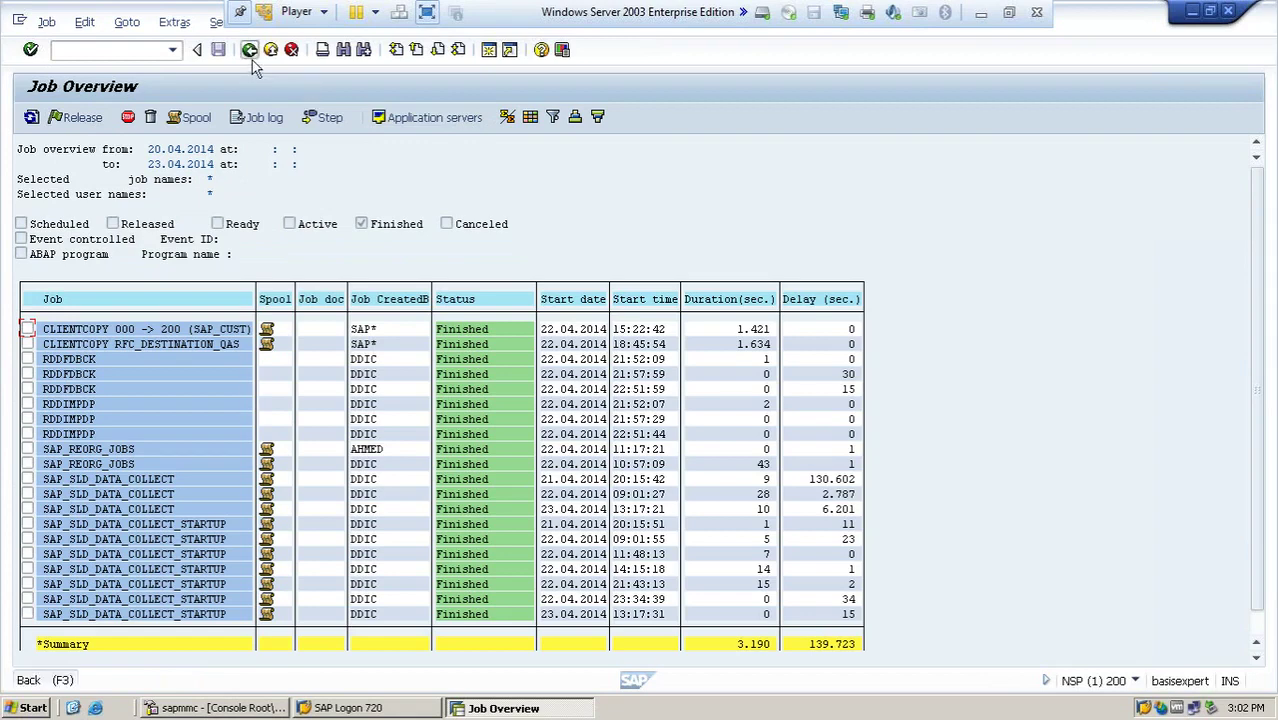
Search for Canceled jobs only, then switch back to Finished and list them again
click(344, 240)
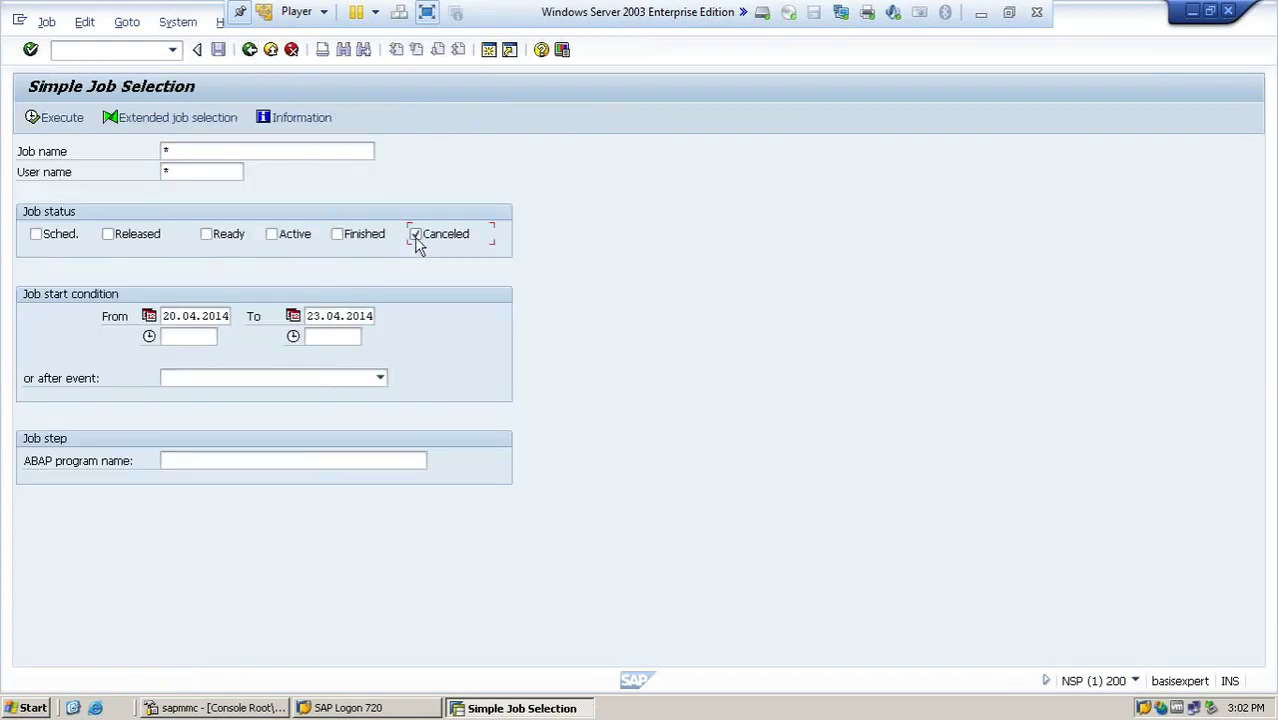
click(64, 124)
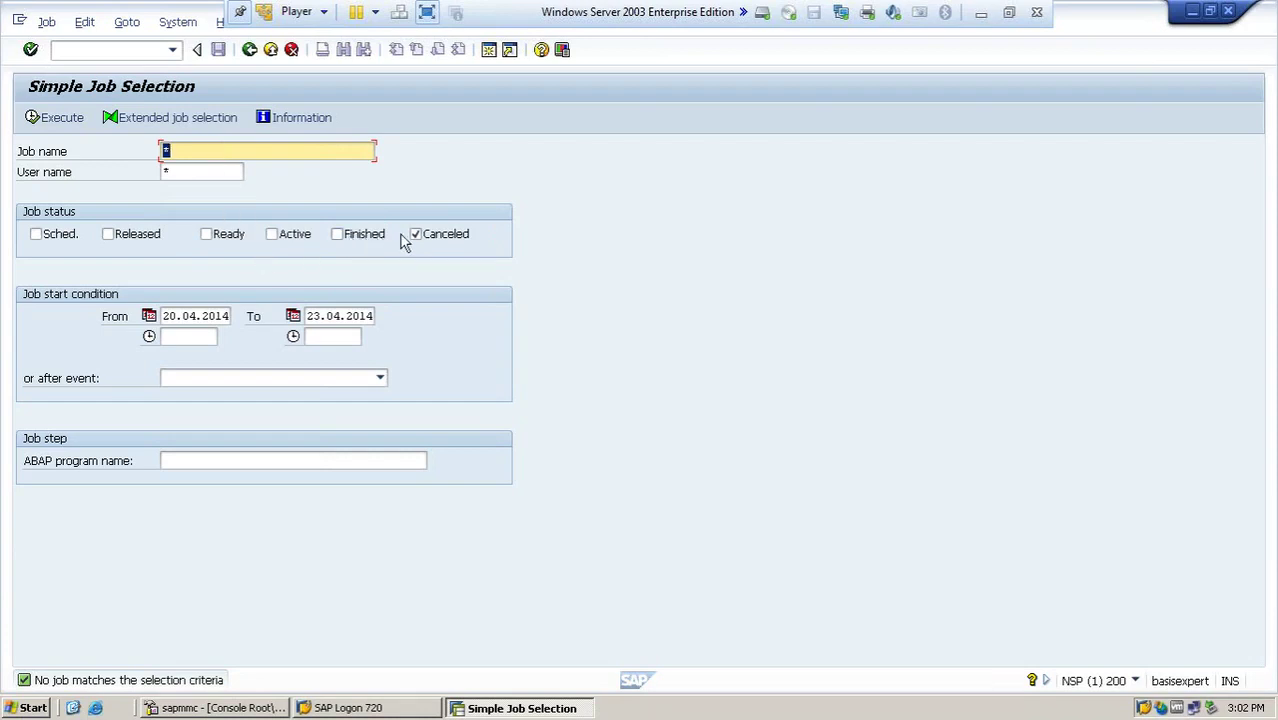
click(337, 234)
click(416, 236)
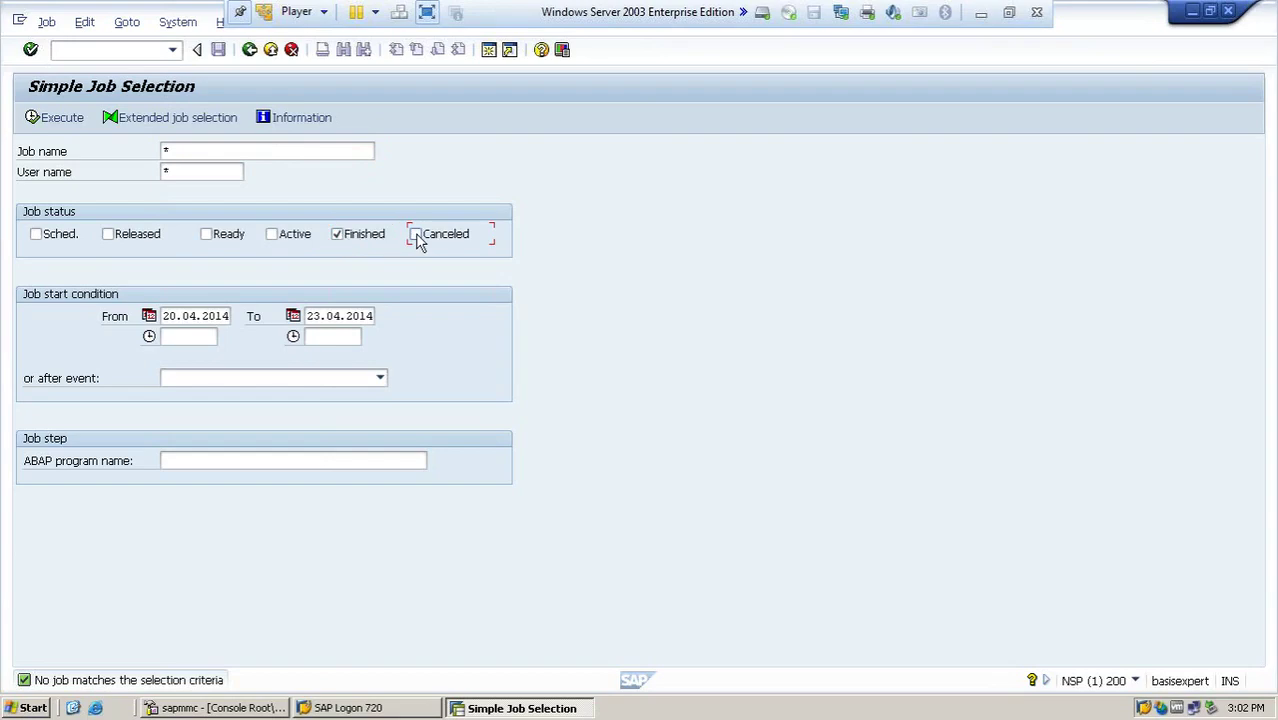
click(80, 121)
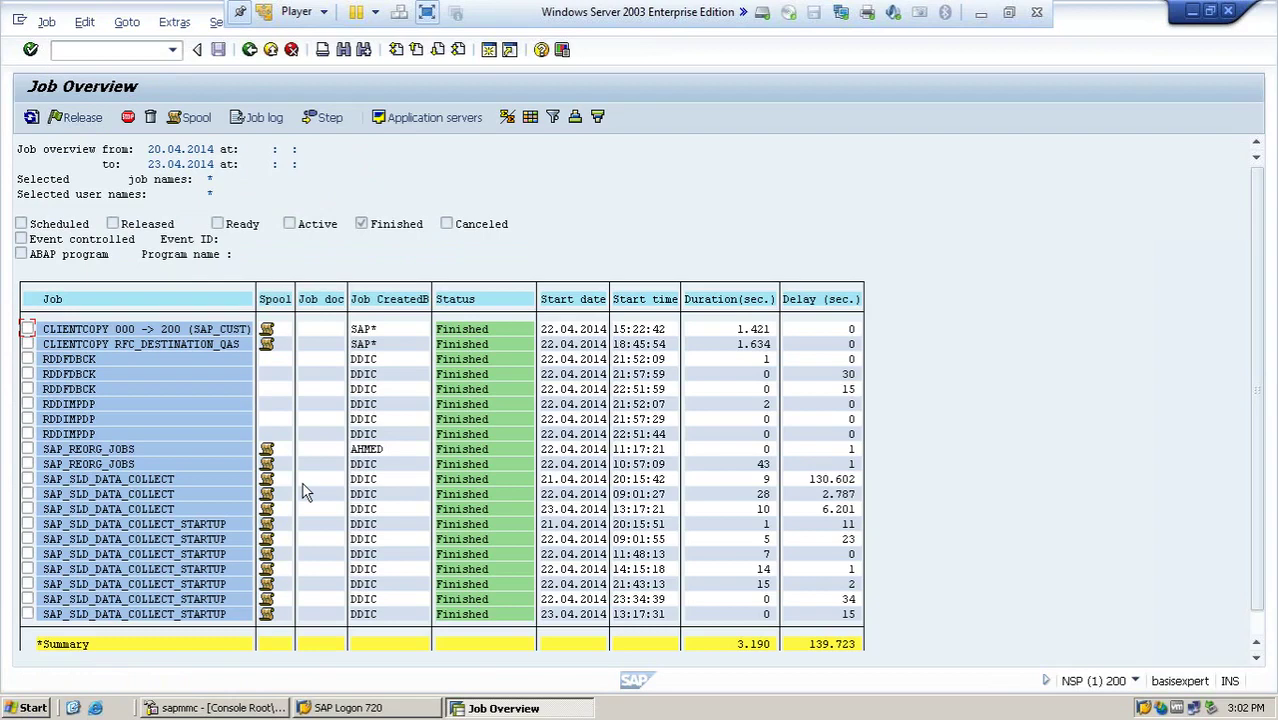
Open the client copy job's RSCLXCOP step spool list and spool request 9602
click(268, 333)
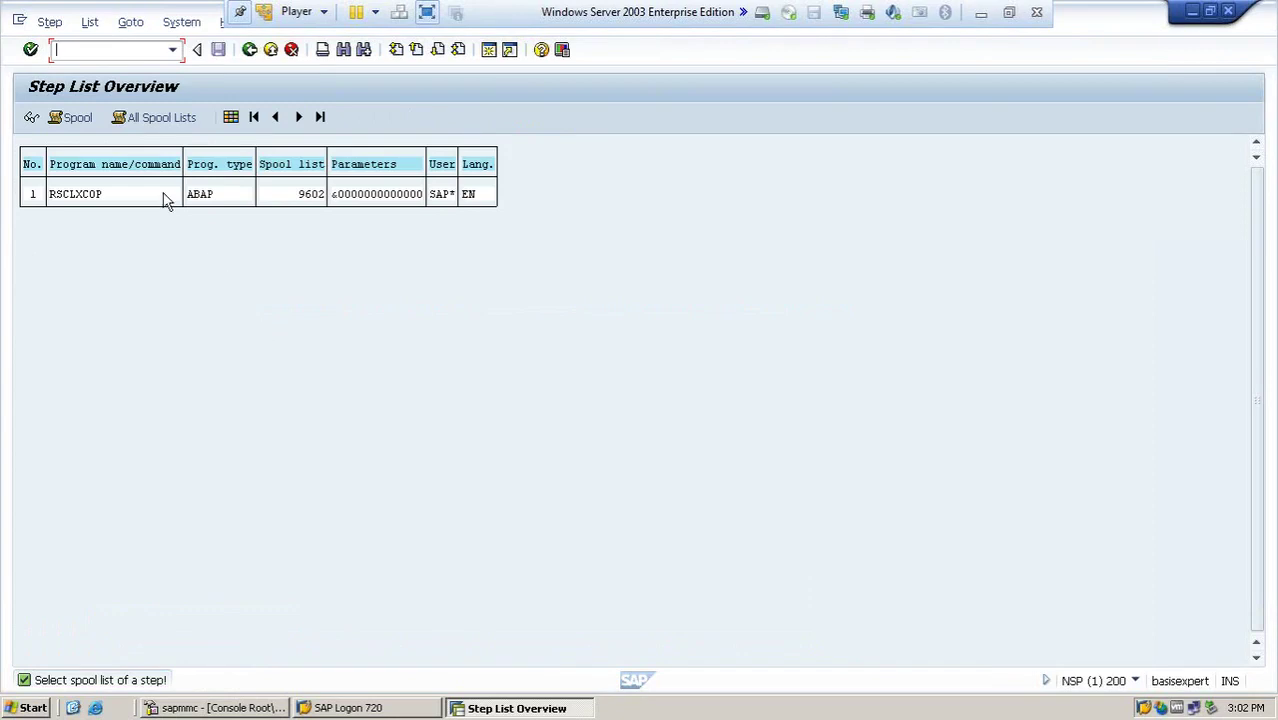
click(84, 118)
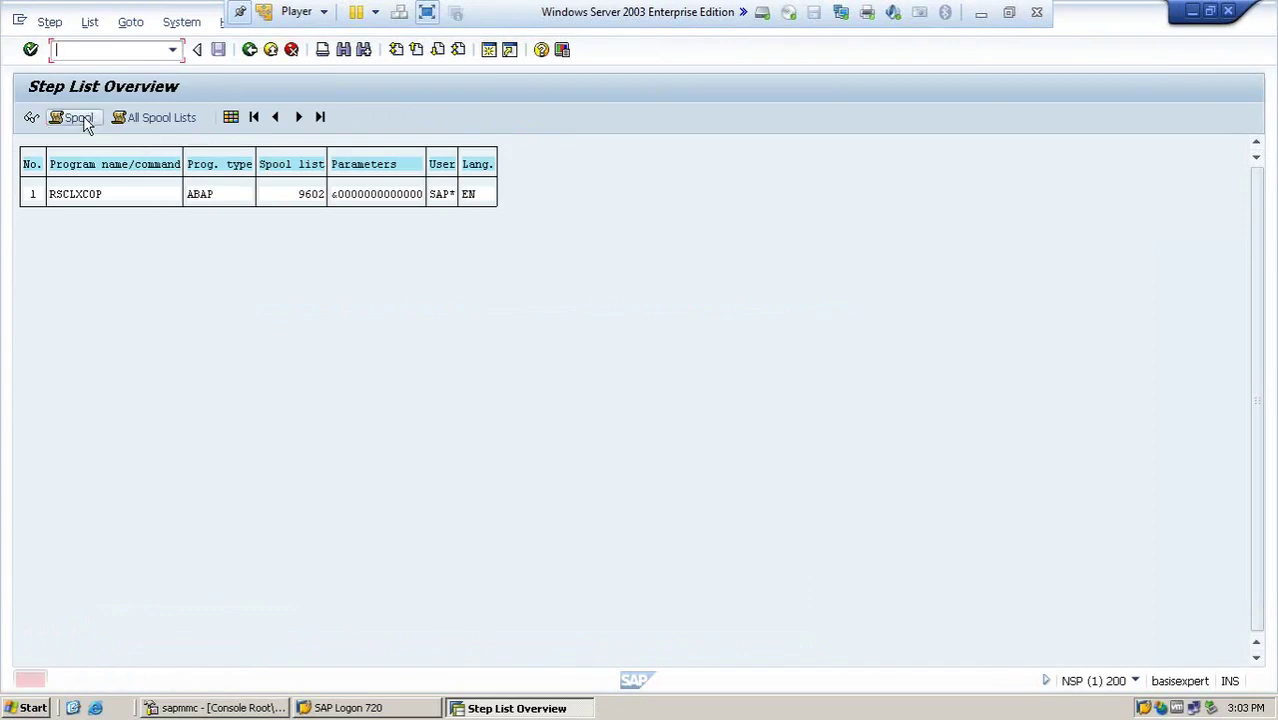
click(63, 194)
click(80, 120)
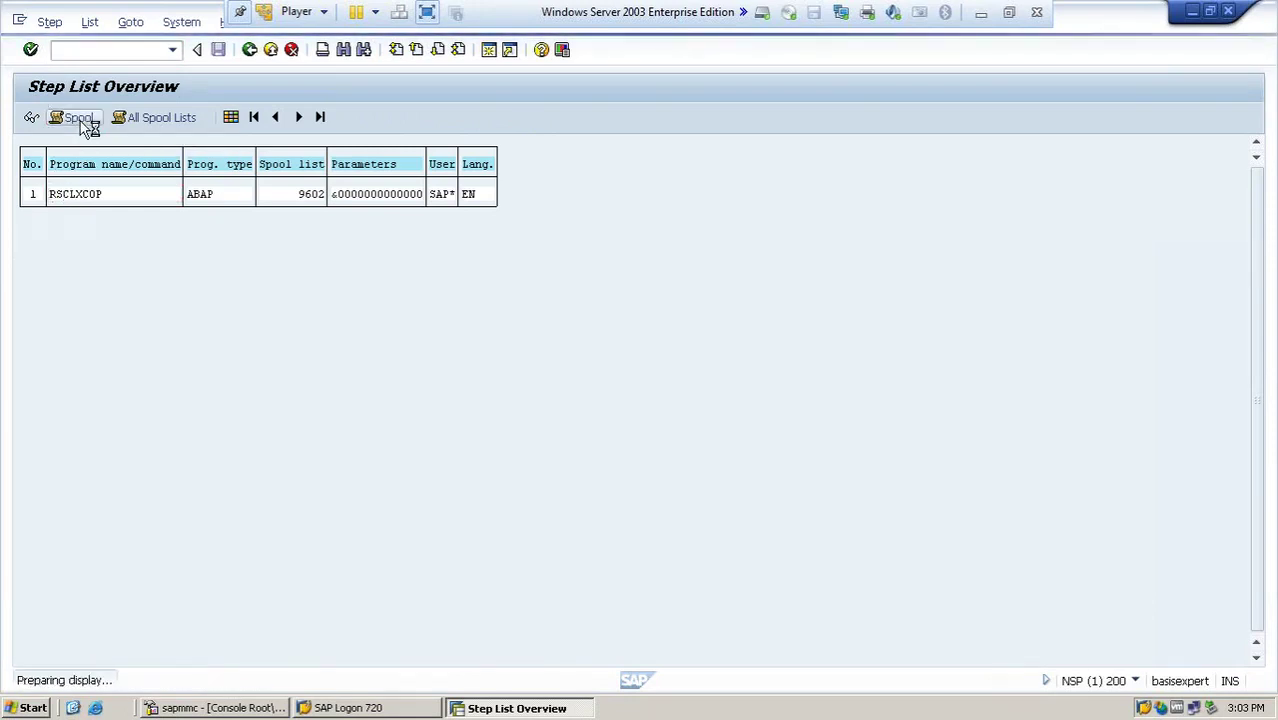
click(117, 194)
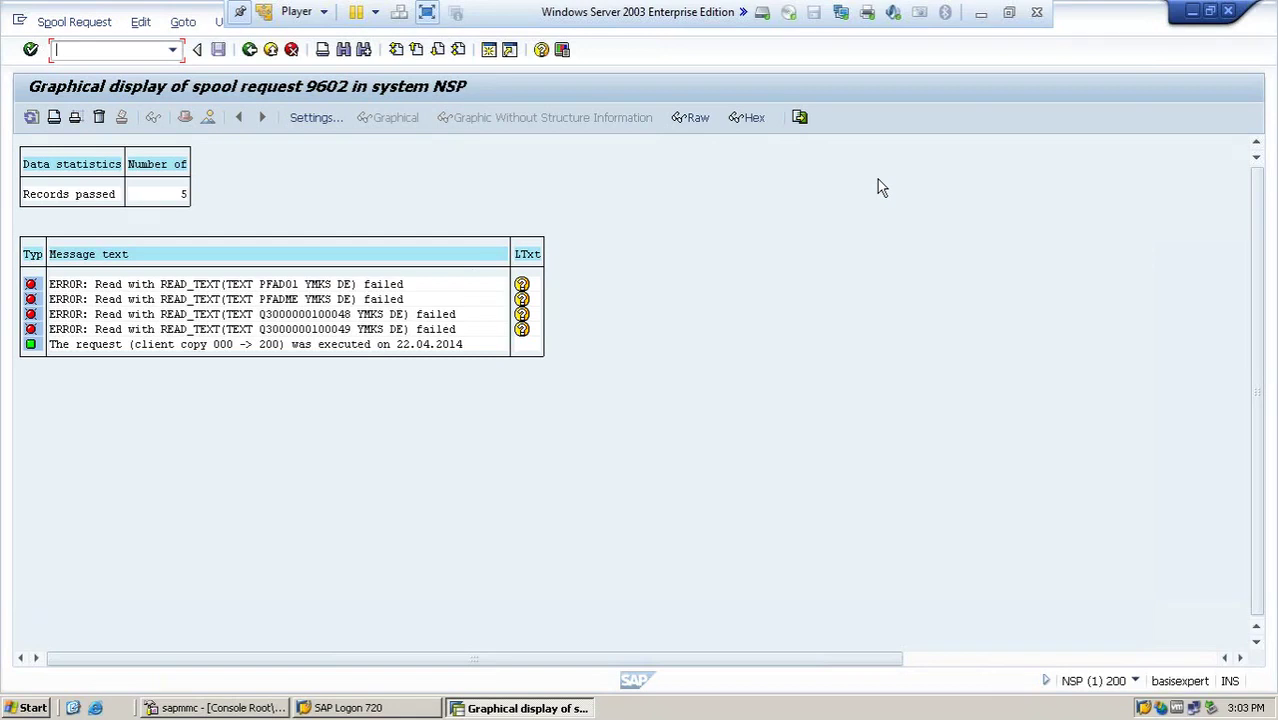
Minimize the VMware SAP window to return to PowerPoint slide 7
click(983, 14)
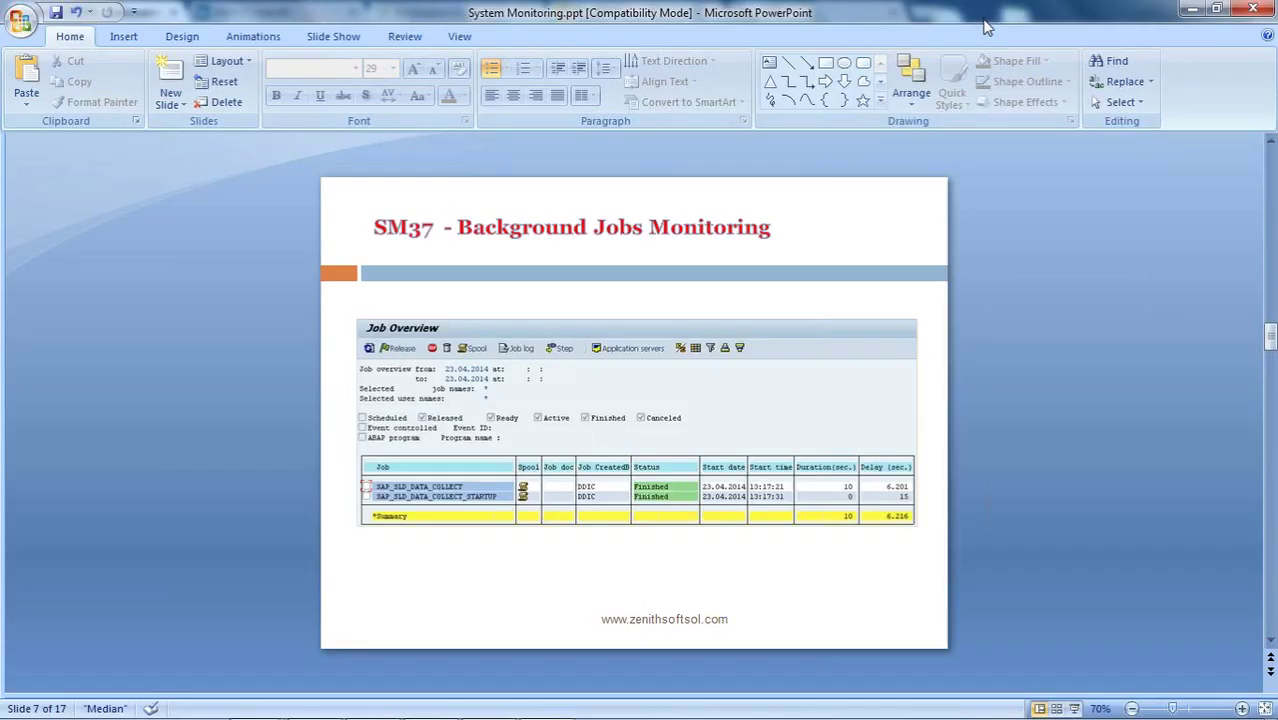